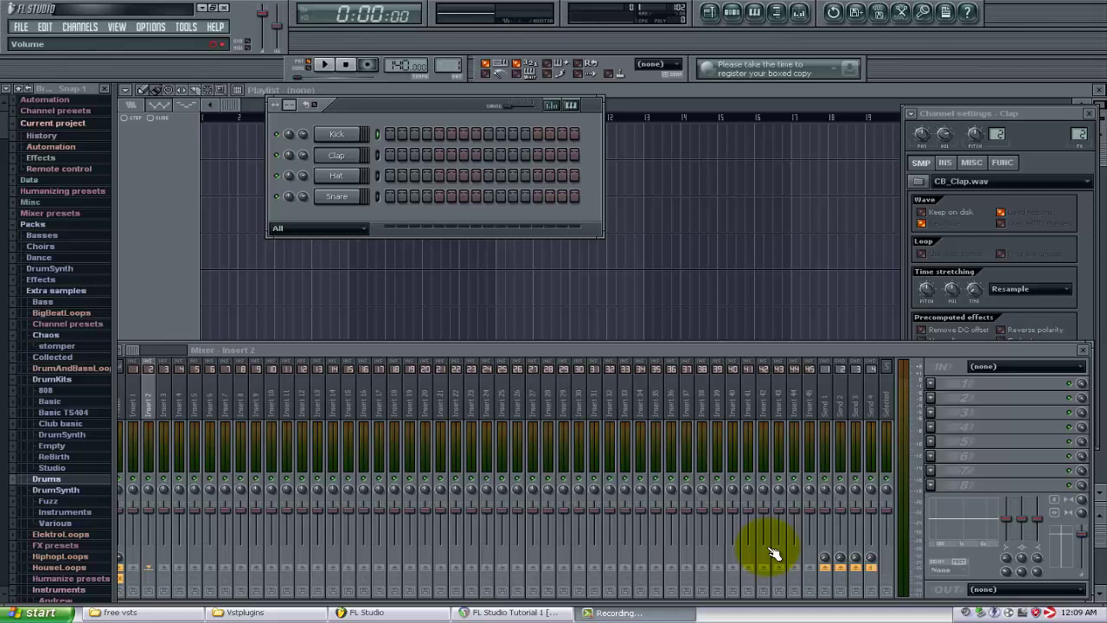
# - Switch between the free vsts and Vstplugins folder windows, then return to the FL Studio project
pyautogui.click(185, 614)
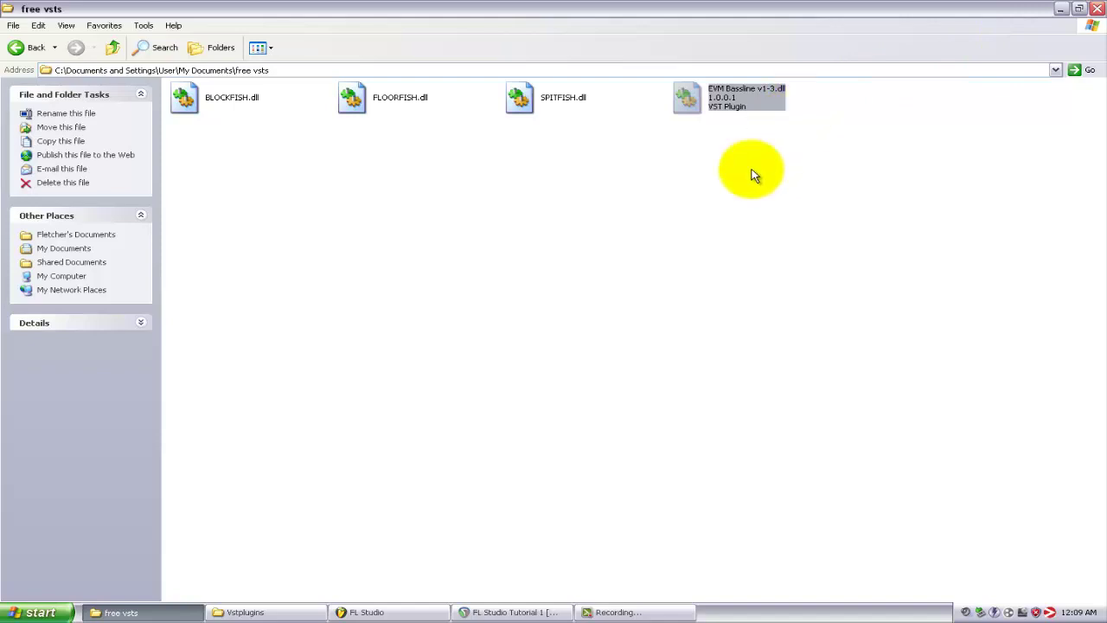
pyautogui.click(286, 611)
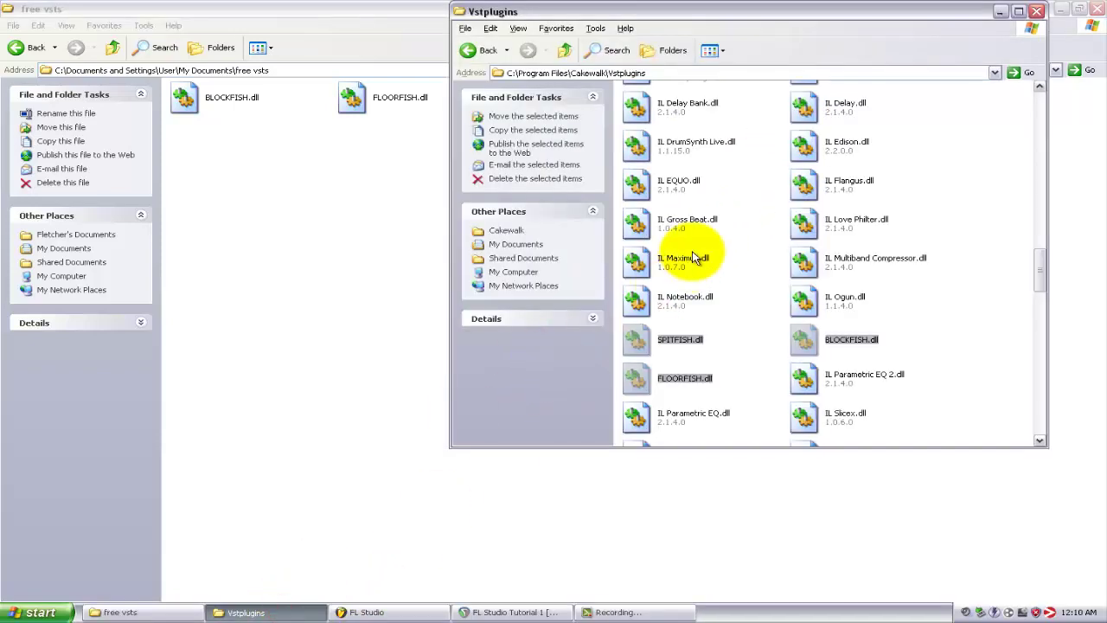
pyautogui.hotkey('alt', 'Tab')
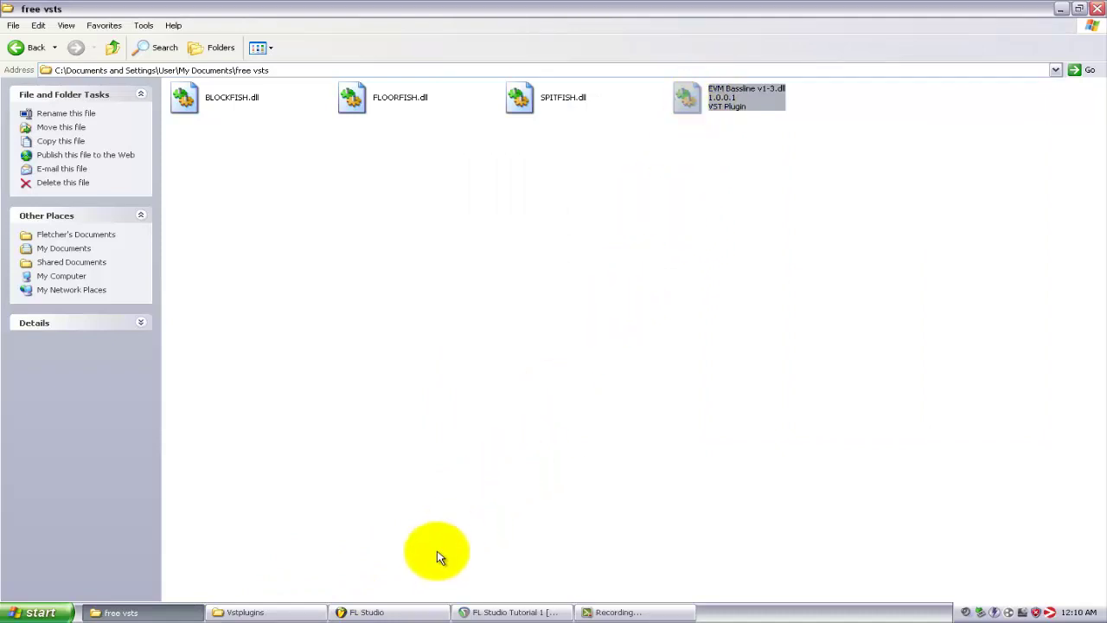
pyautogui.click(404, 611)
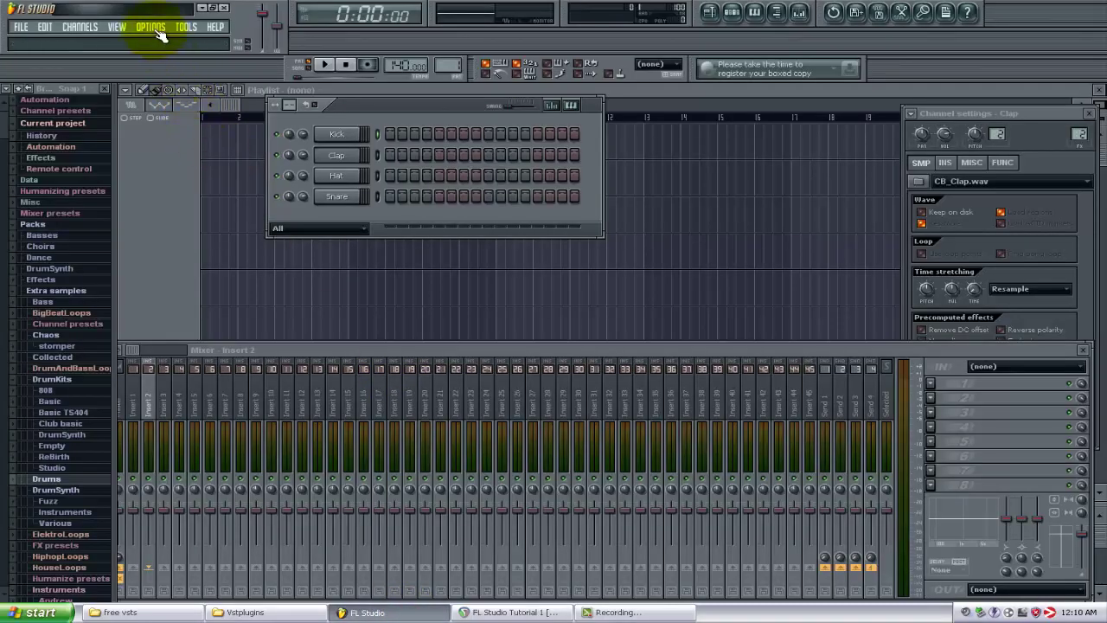
# - Confirm in File settings that the VST plugins extra search folder is C:\Program Files\Cakewalk\Vstplugins
pyautogui.click(154, 31)
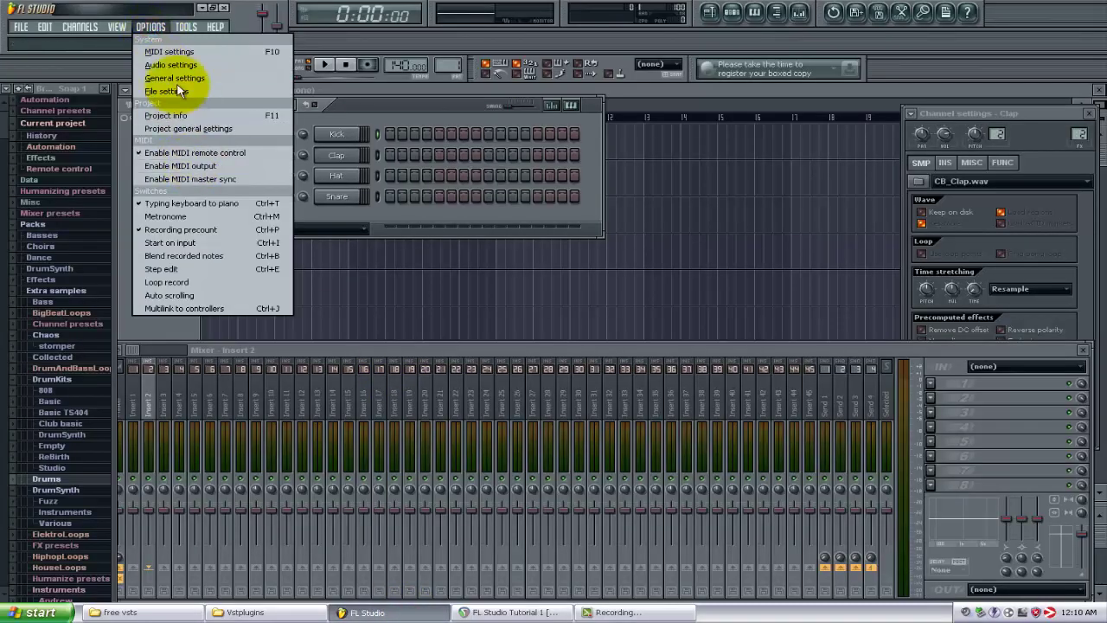
pyautogui.click(173, 66)
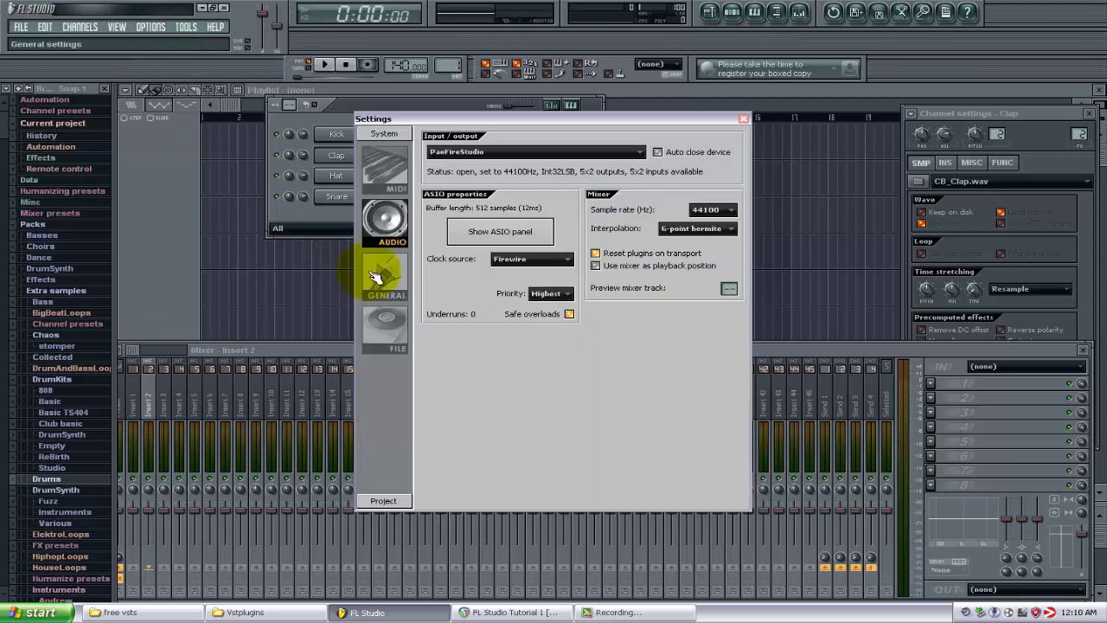
pyautogui.click(387, 336)
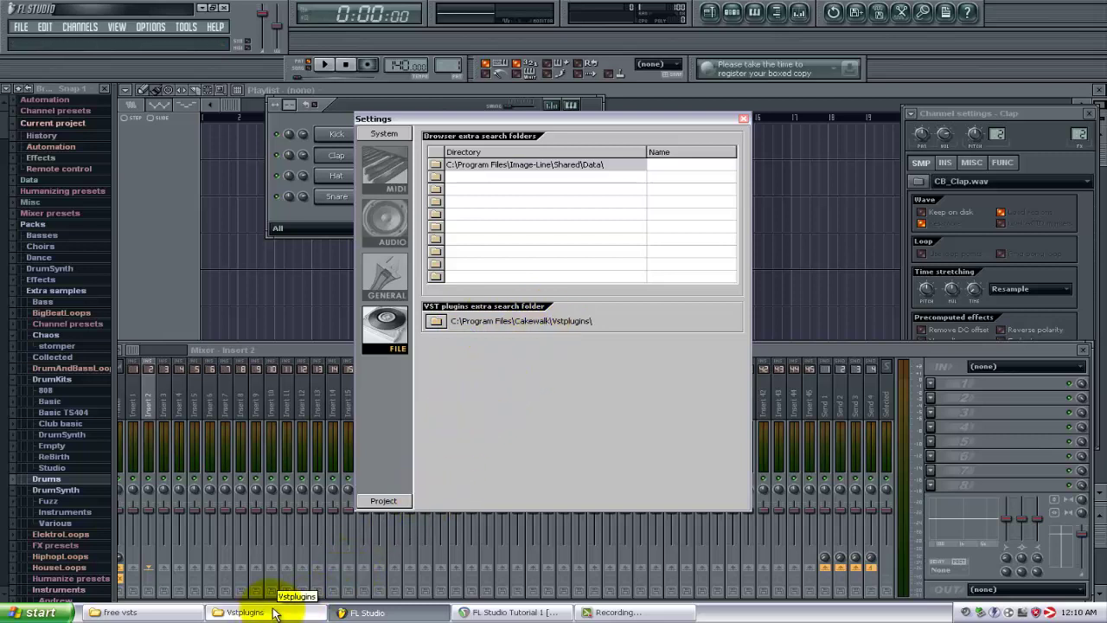
pyautogui.click(146, 611)
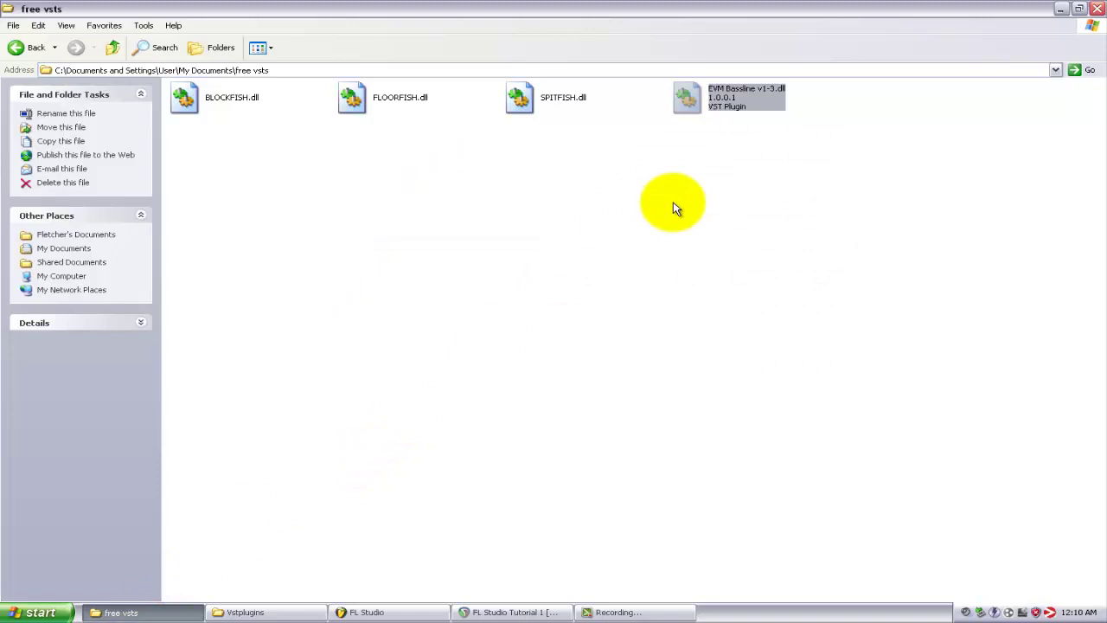
# - Cut EVM Bassline v1-3.dll from free vsts and paste it into Vstplugins, then go back to FL Studio
pyautogui.click(725, 176)
pyautogui.click(709, 91)
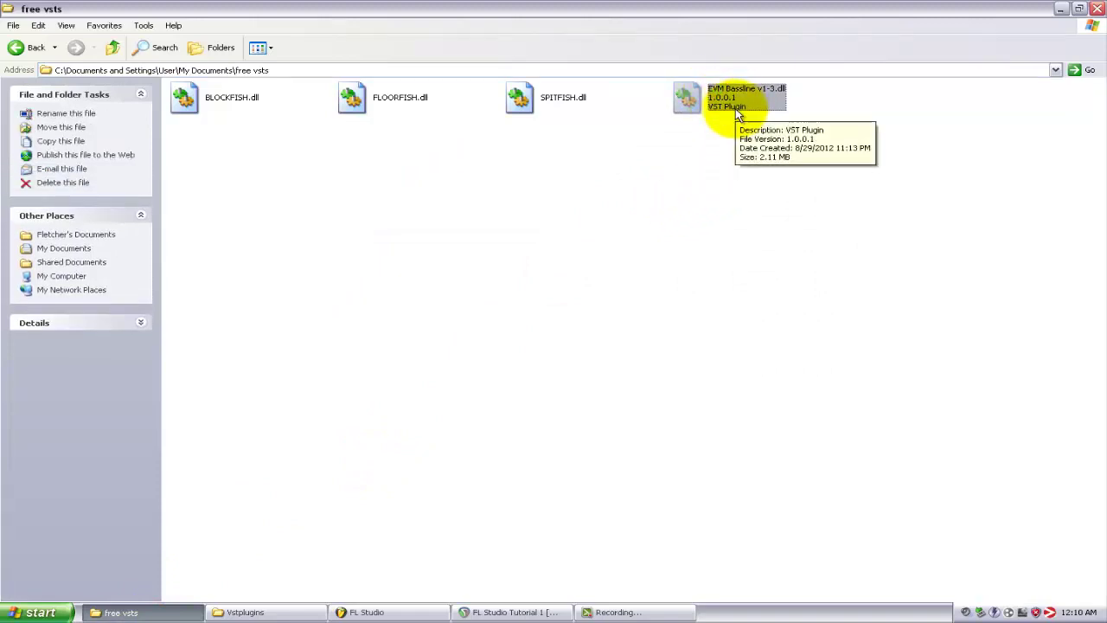
pyautogui.rightClick(760, 92)
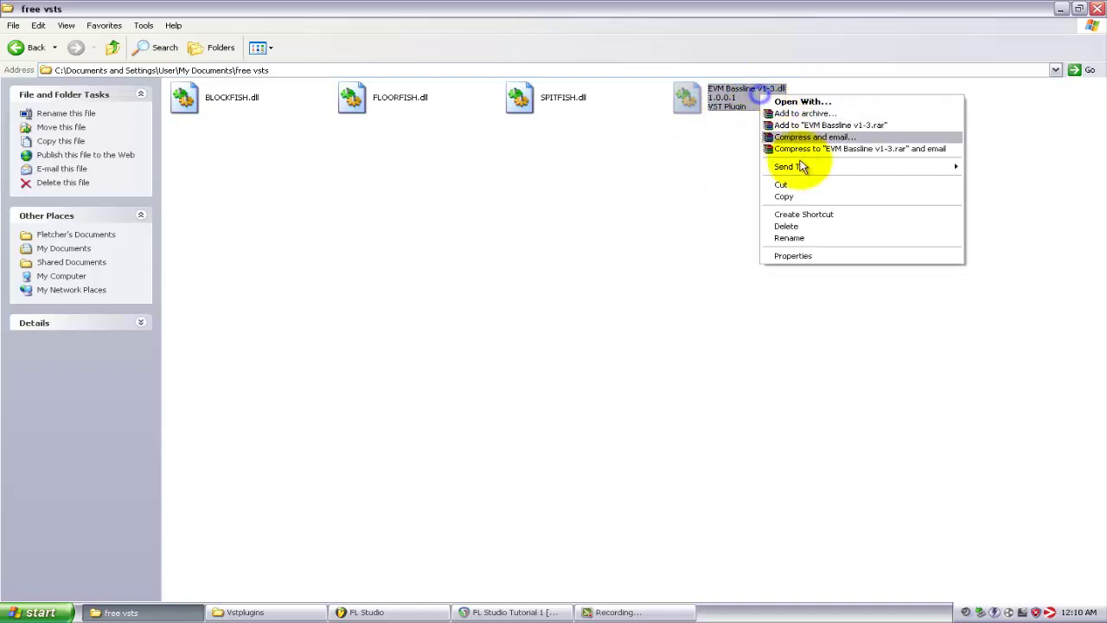
pyautogui.click(803, 190)
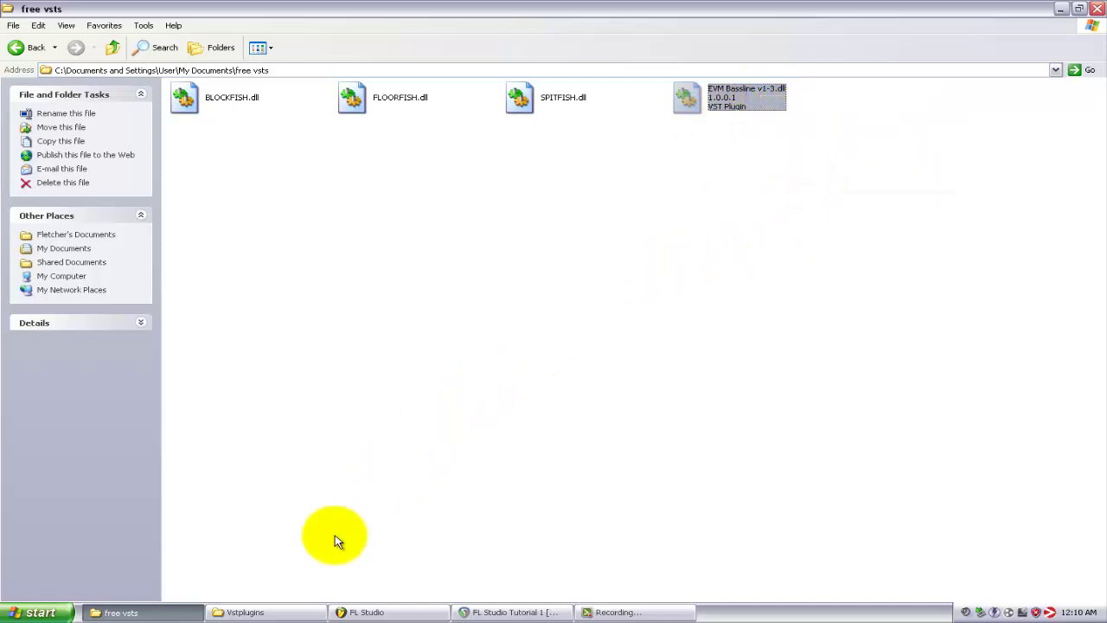
pyautogui.click(285, 610)
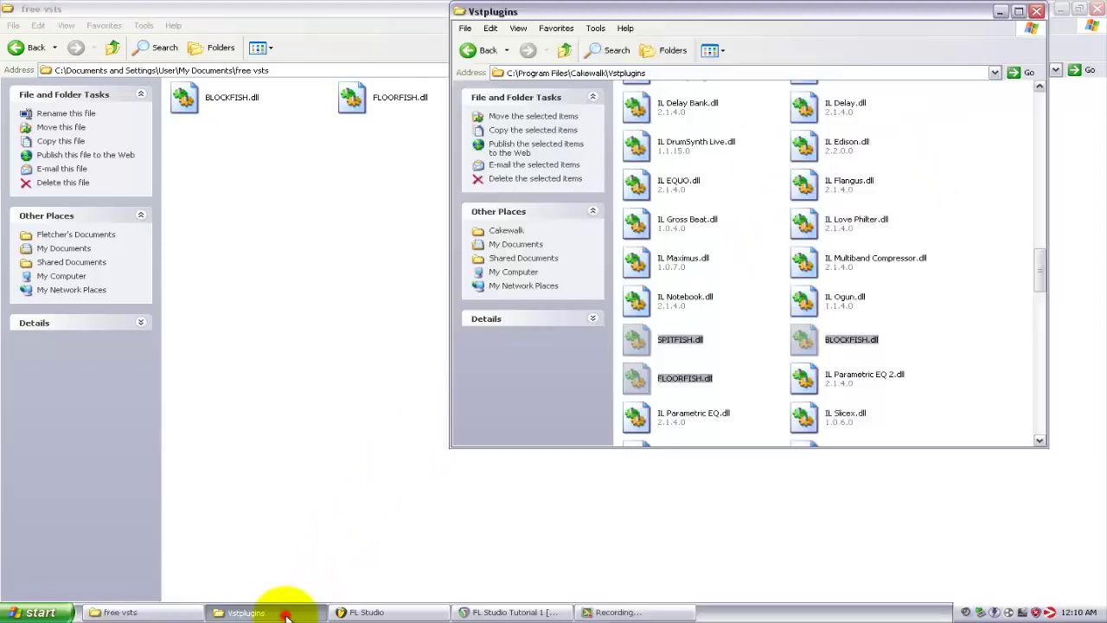
pyautogui.rightClick(960, 307)
pyautogui.click(905, 383)
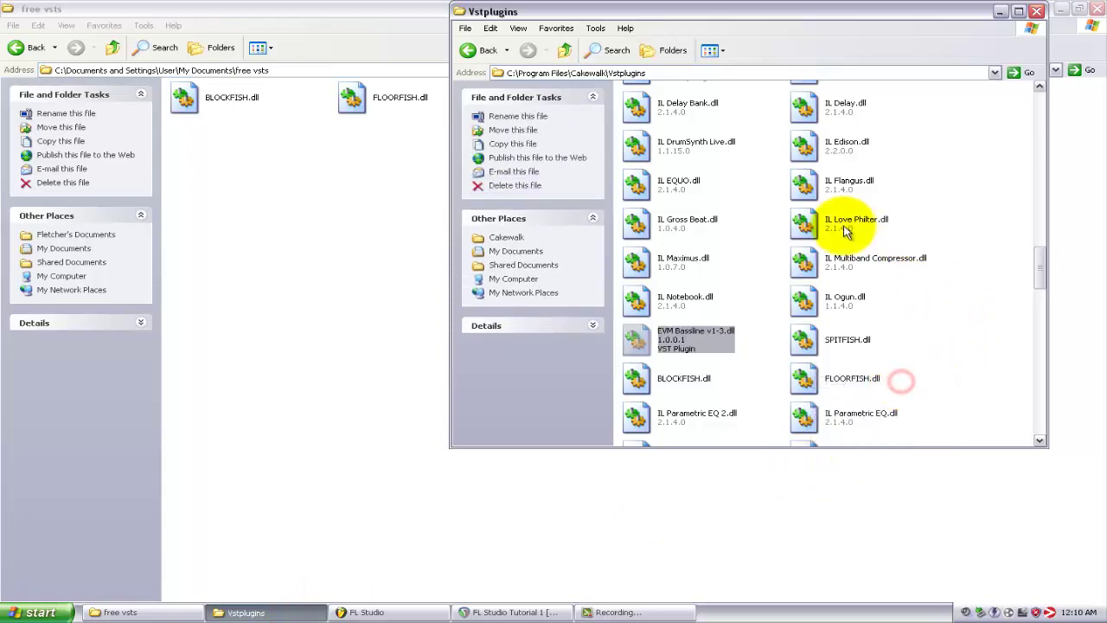
pyautogui.click(404, 182)
pyautogui.click(365, 612)
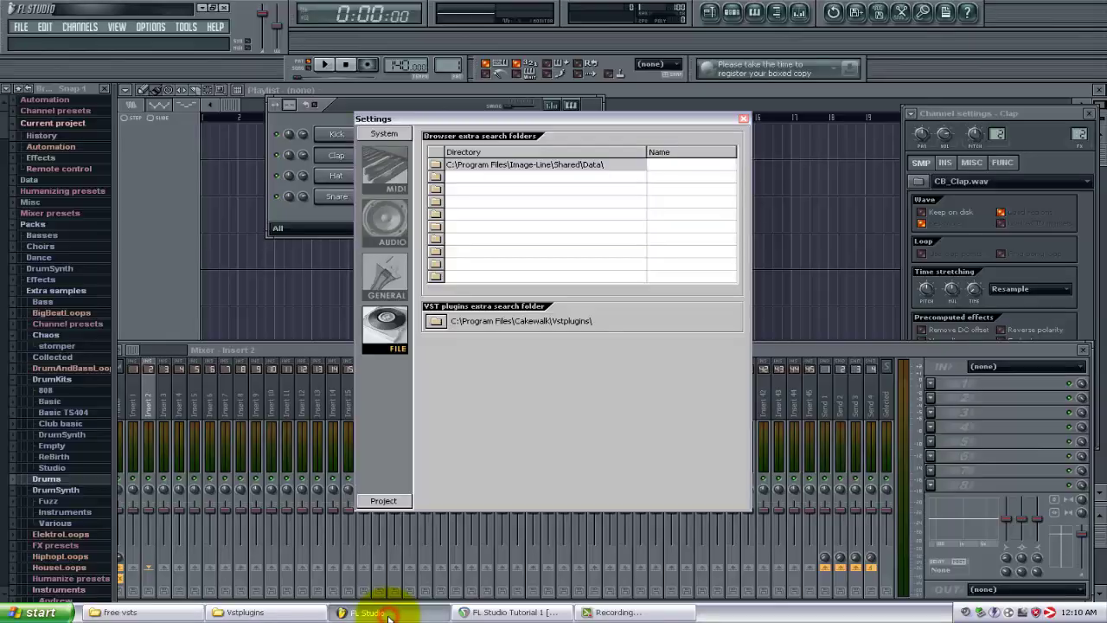
# - Close the settings, drag the step sequencer further down, and open the Channels add list
pyautogui.click(743, 119)
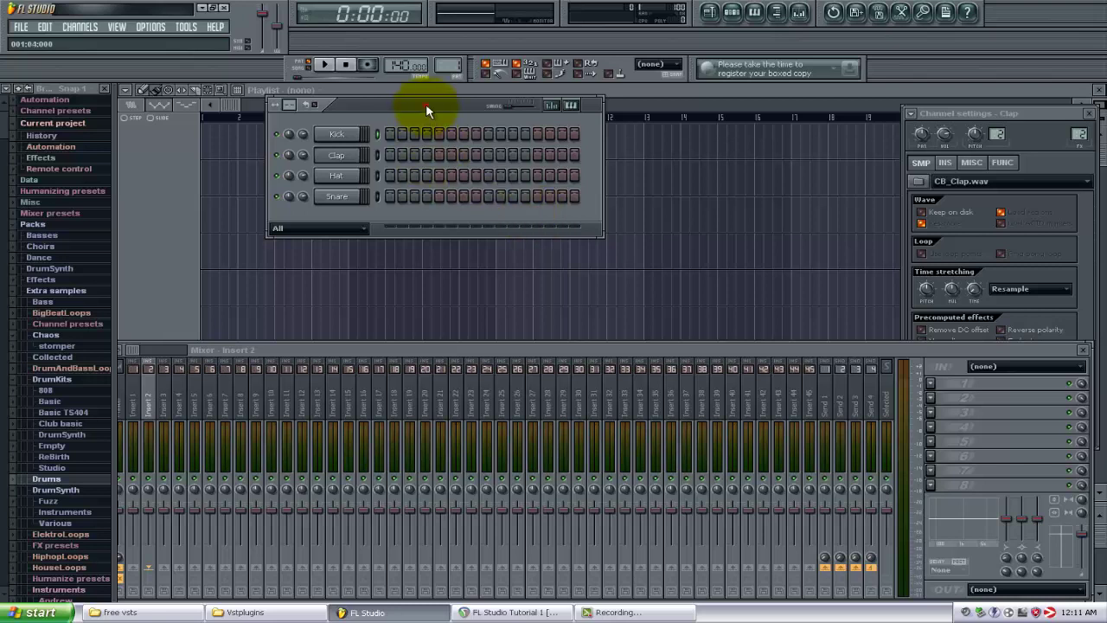
pyautogui.moveTo(425, 103); pyautogui.dragTo(422, 167)
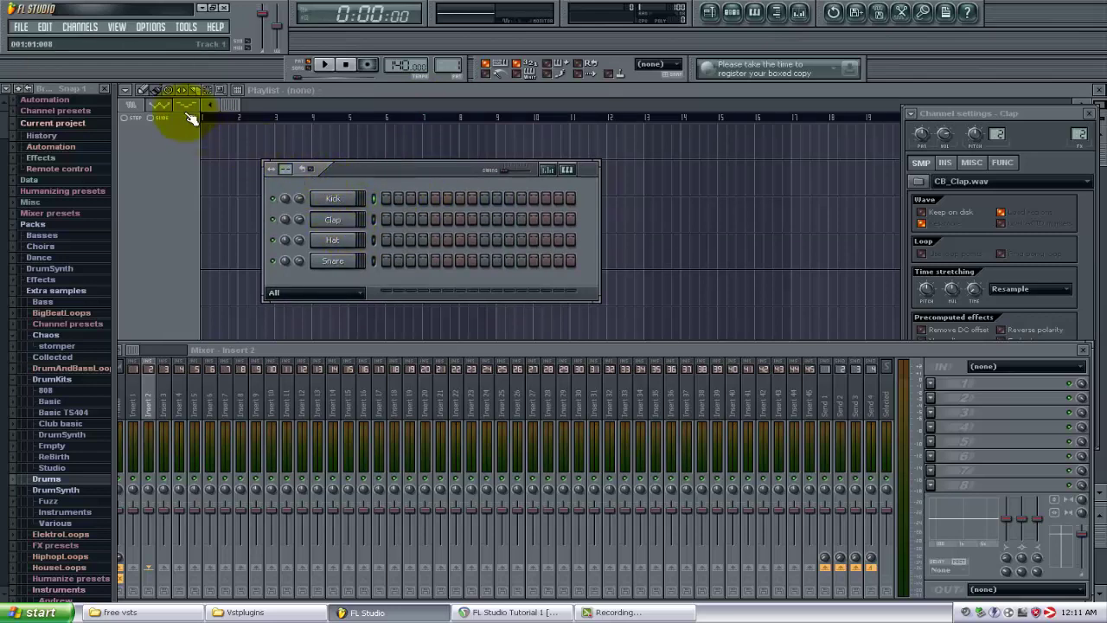
pyautogui.click(79, 27)
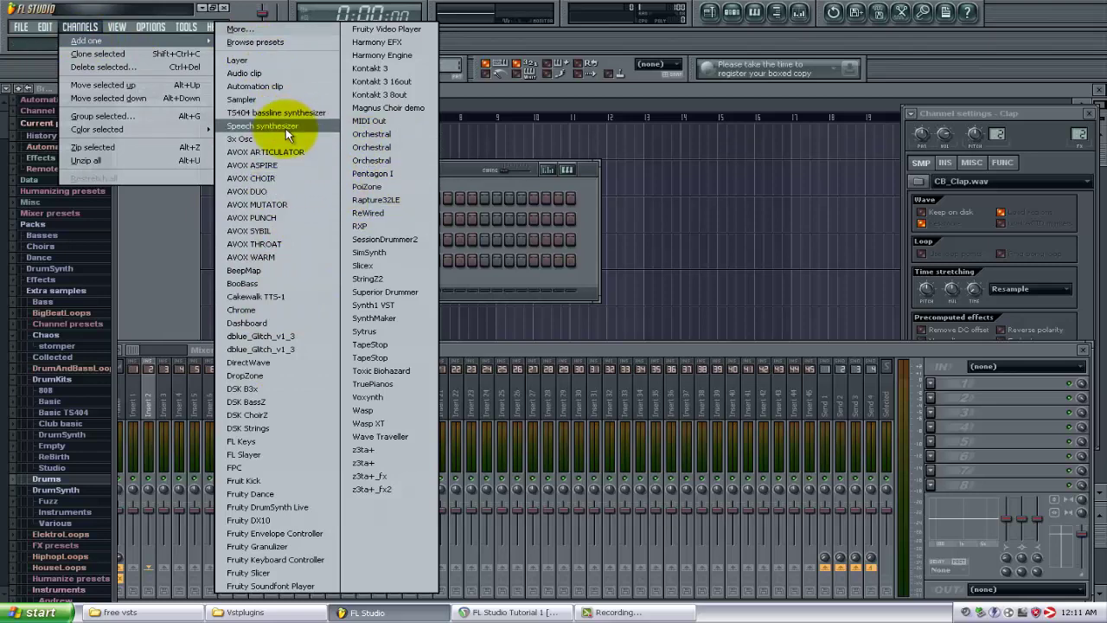
pyautogui.click(242, 31)
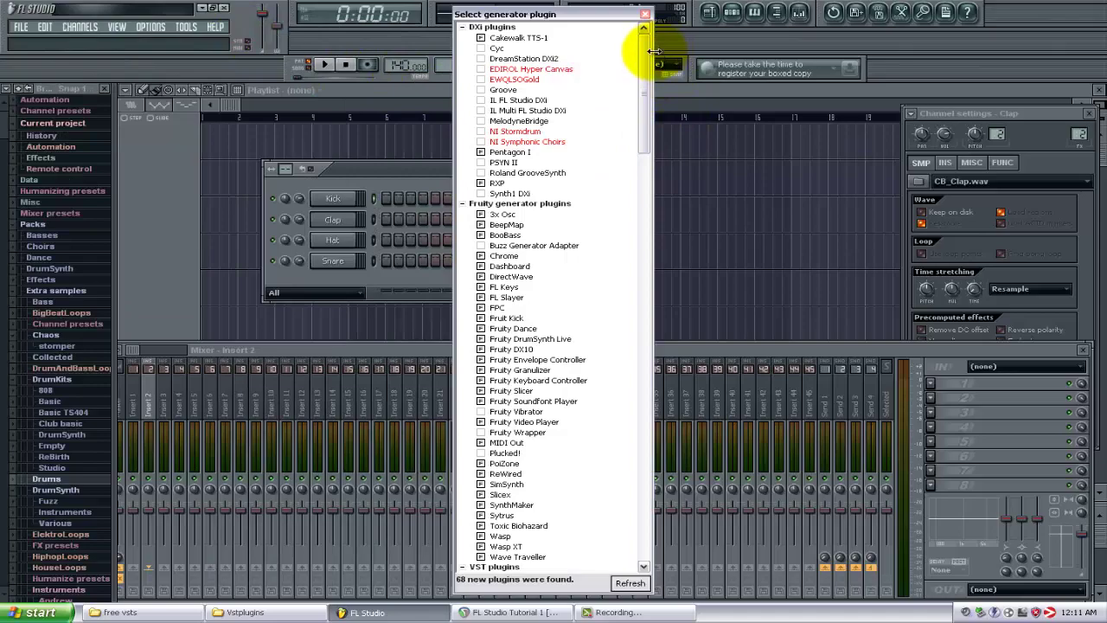
pyautogui.moveTo(640, 36); pyautogui.dragTo(638, 64)
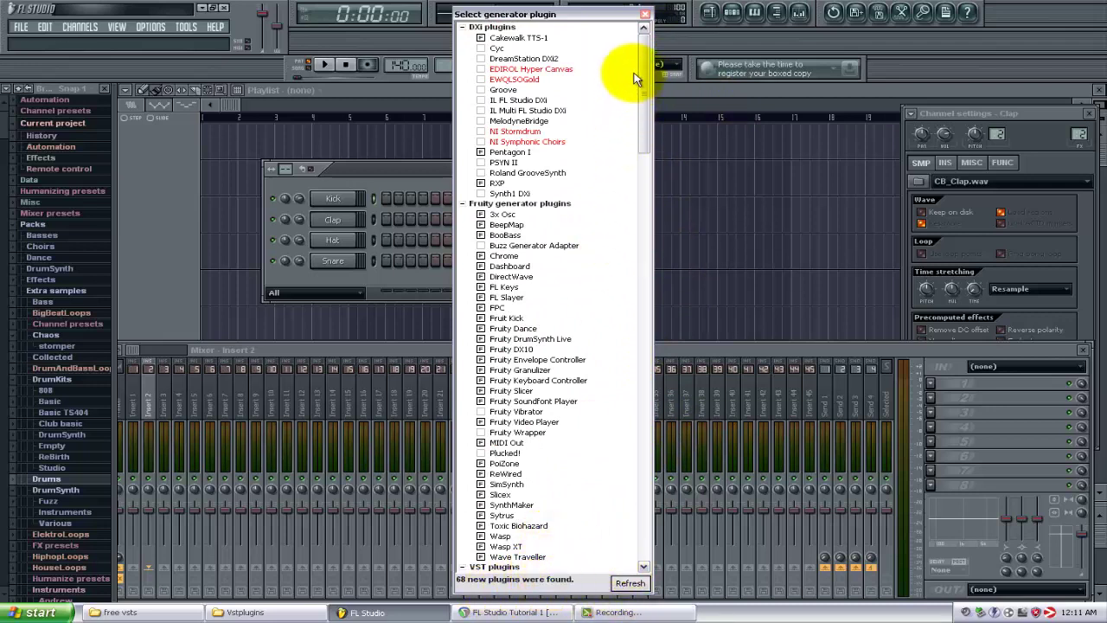
pyautogui.moveTo(641, 54); pyautogui.dragTo(644, 200)
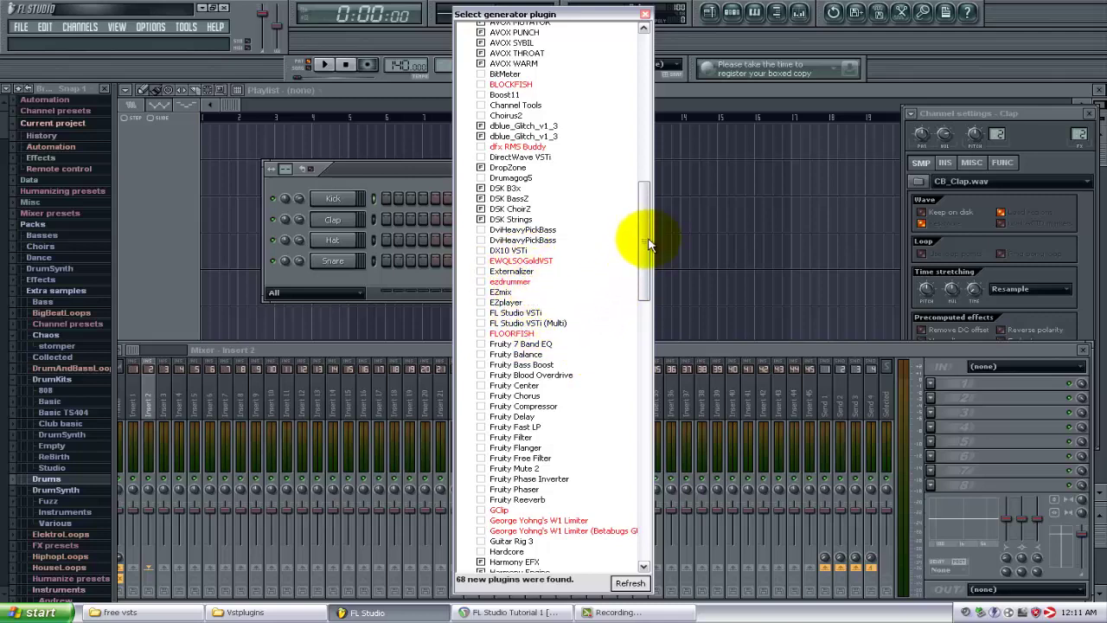
pyautogui.moveTo(648, 240); pyautogui.dragTo(646, 346)
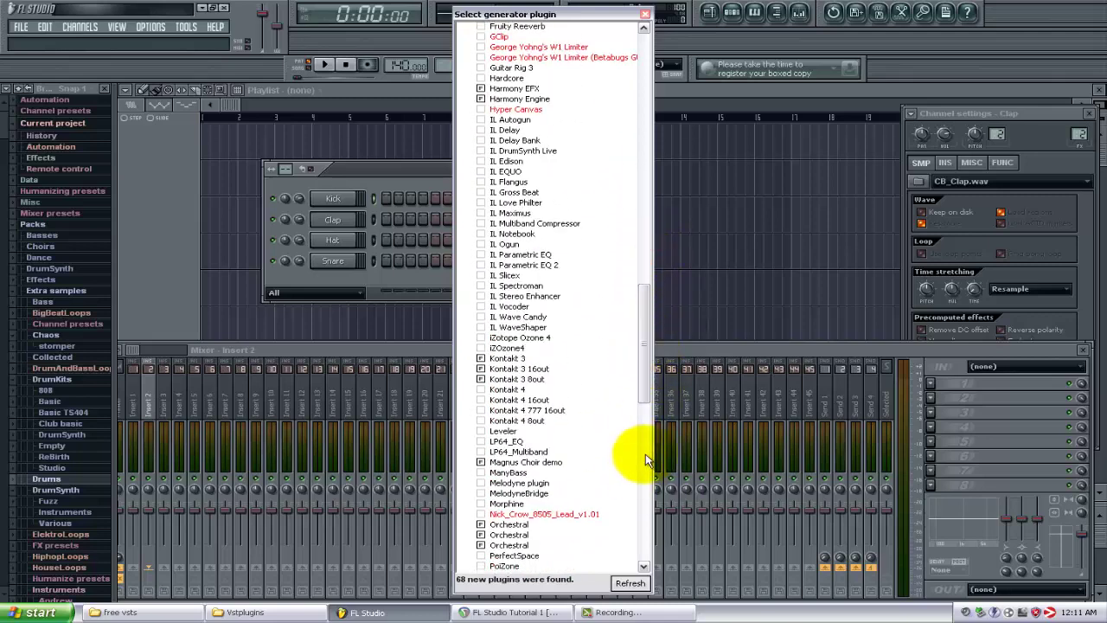
# - Run a fast plugin rescan, scroll down to EVM Bassline v1-3, and tick its checkbox
pyautogui.click(629, 583)
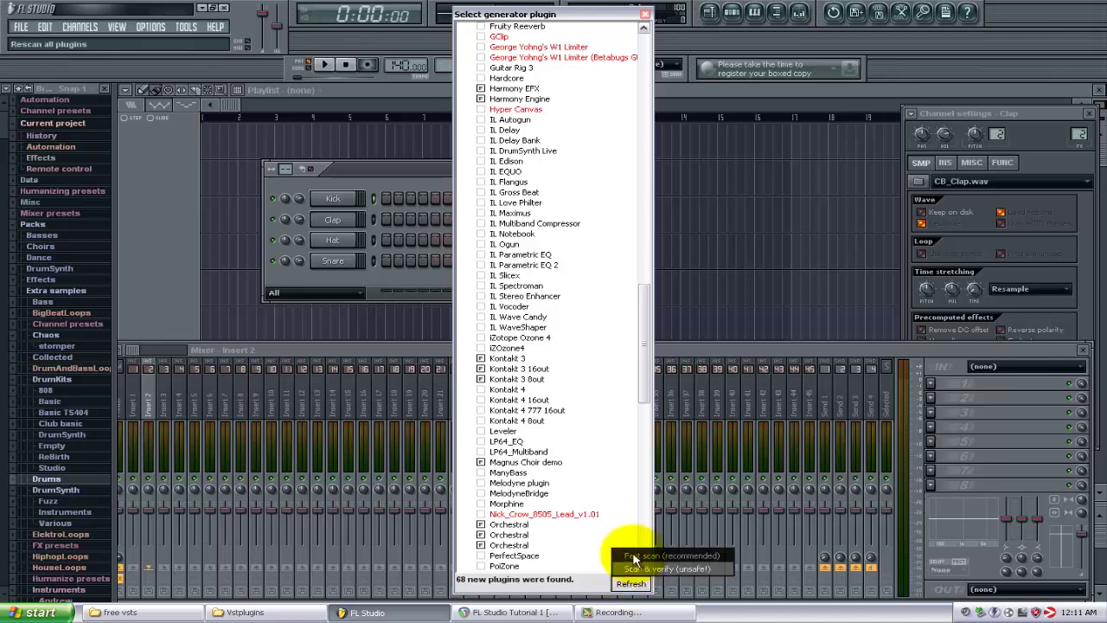
pyautogui.click(634, 557)
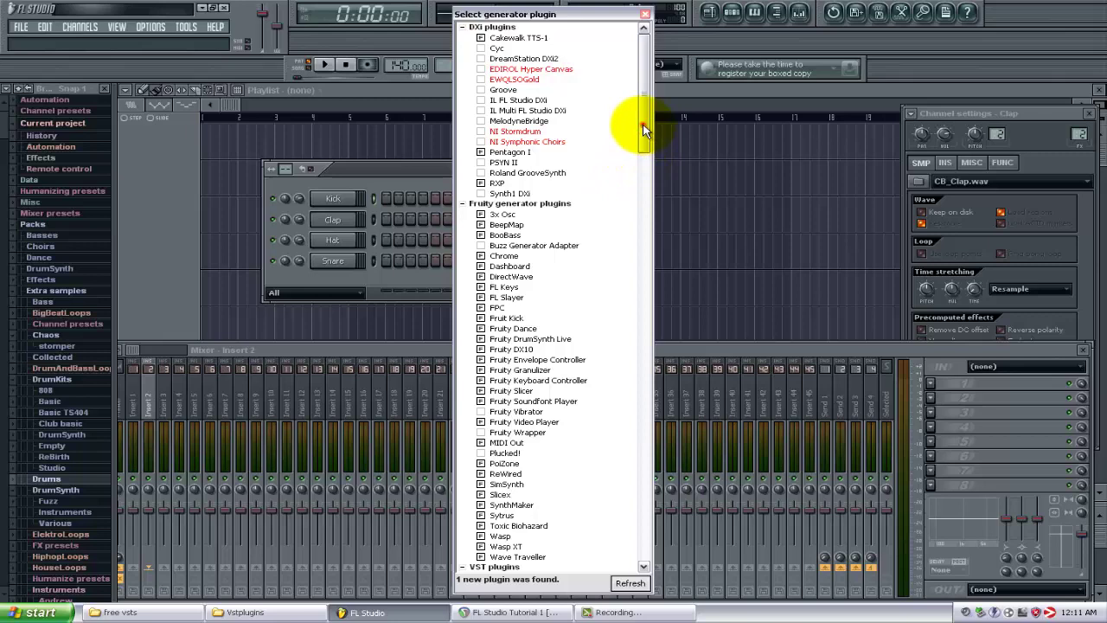
pyautogui.moveTo(644, 130); pyautogui.dragTo(643, 157)
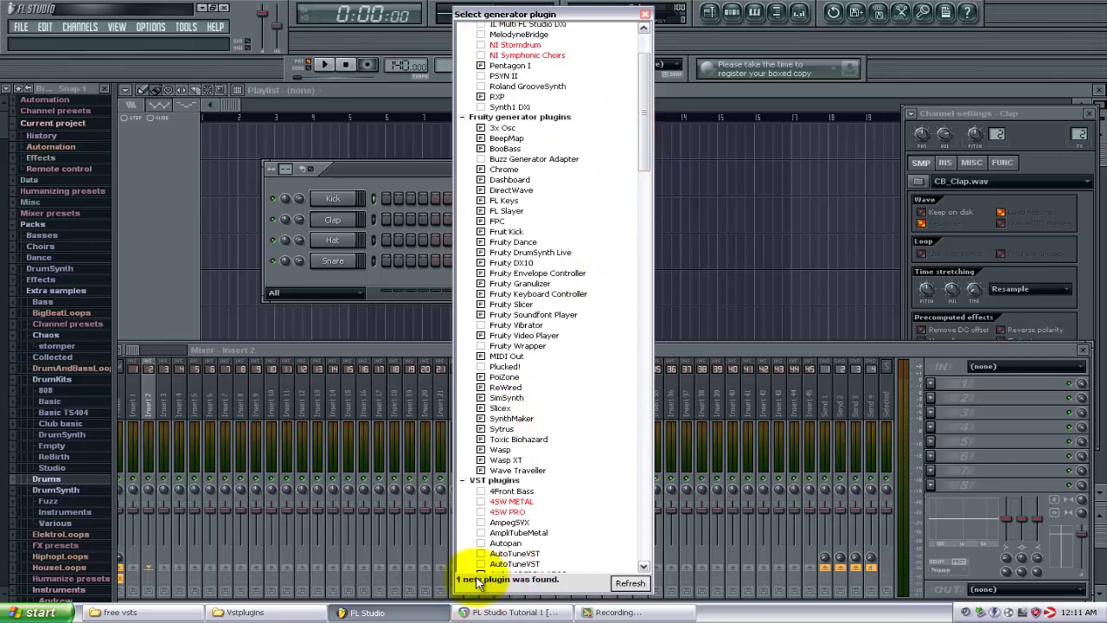
pyautogui.moveTo(648, 124); pyautogui.dragTo(649, 252)
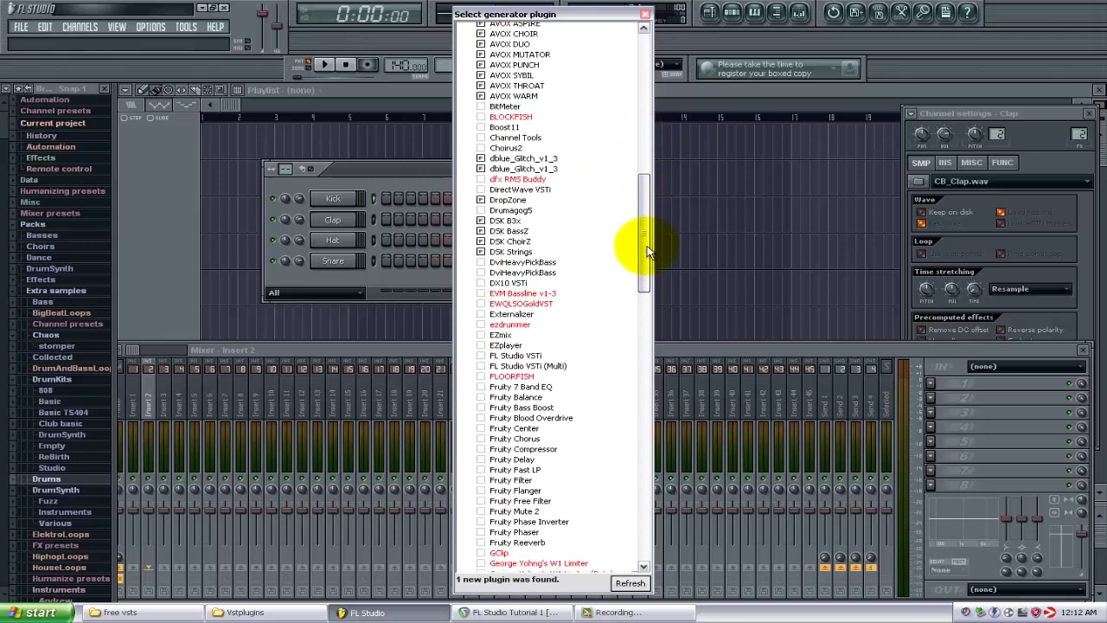
pyautogui.click(481, 294)
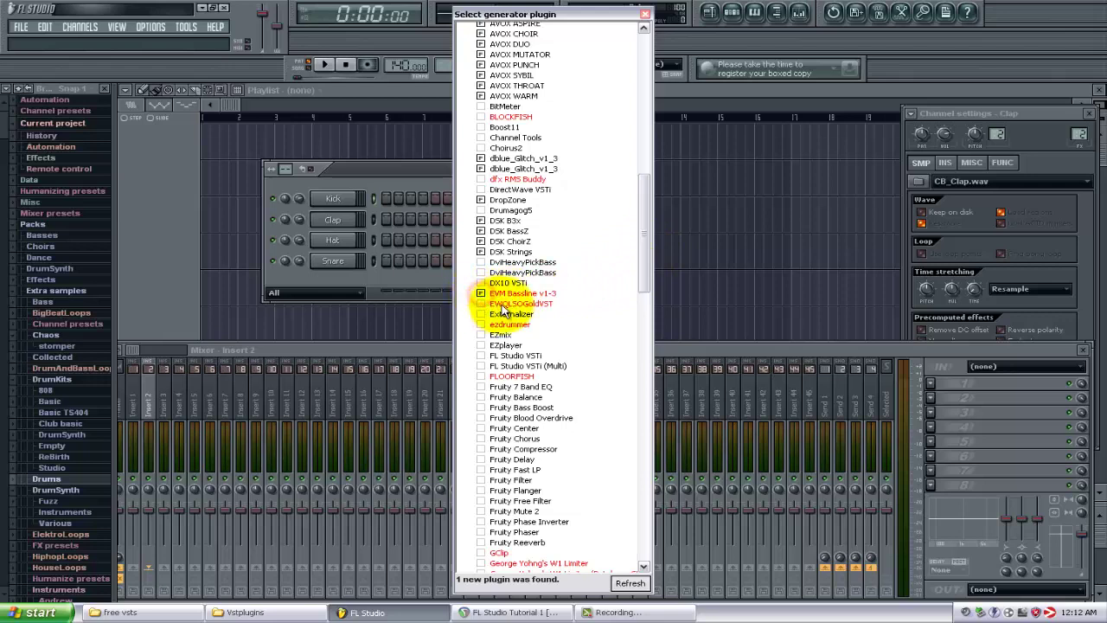
# - Close the plugin list and add EVM Bassline v1-3 through Channels > Add one
pyautogui.click(646, 17)
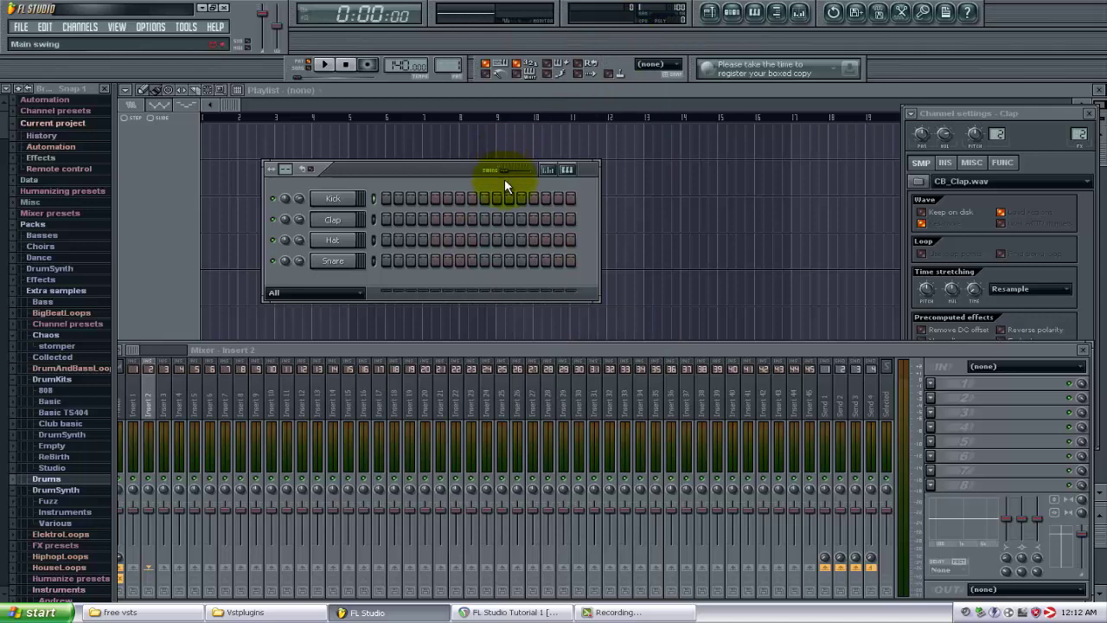
pyautogui.click(80, 27)
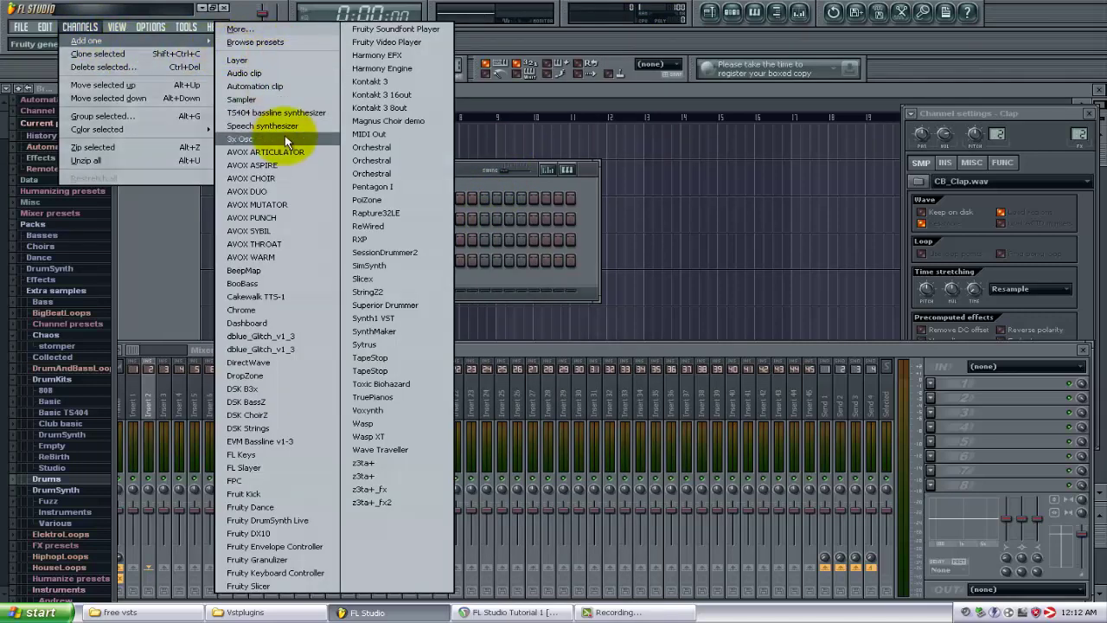
pyautogui.click(255, 442)
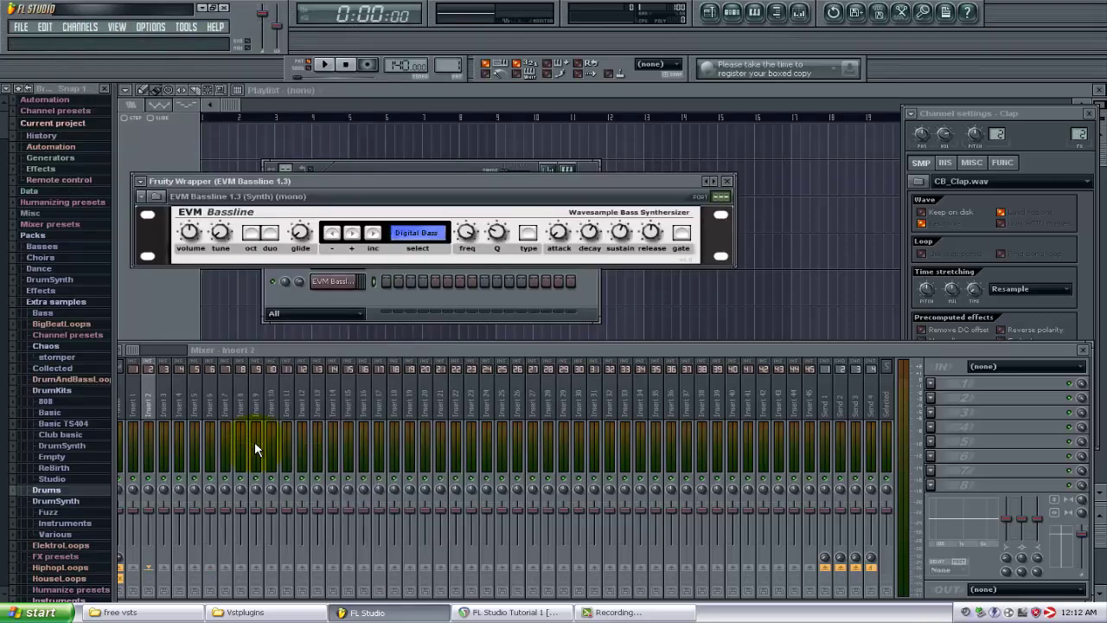